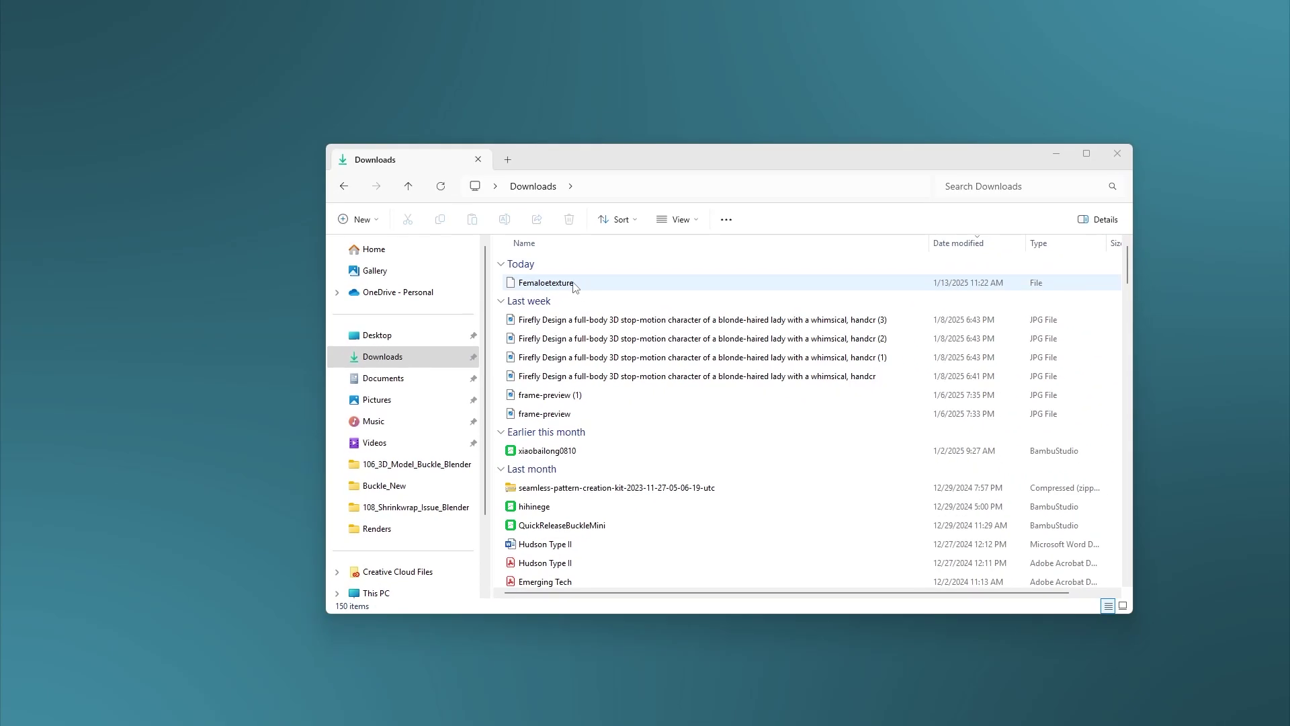
After a failed attempt to open it, rename Femaloetexture to Femaloetexture.zip.
{"action": "double_click", "coordinate": [573, 288]}
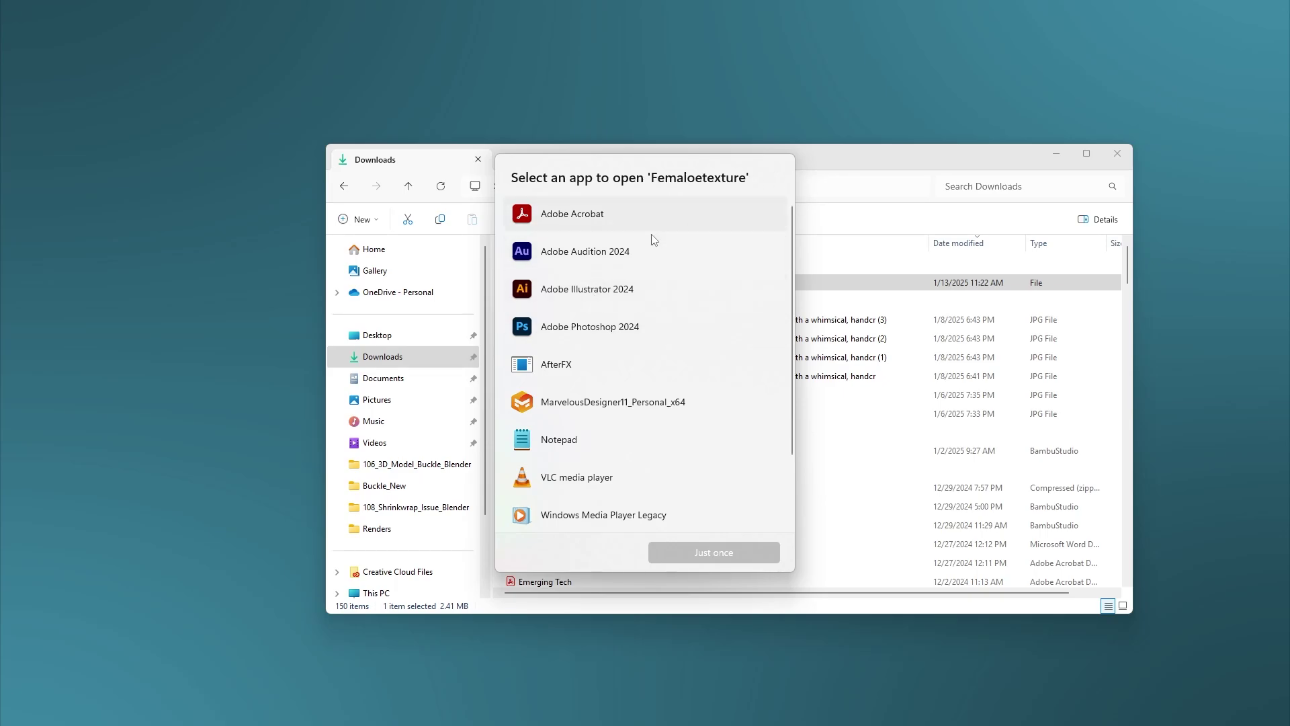
{"action": "left_click", "coordinate": [866, 158]}
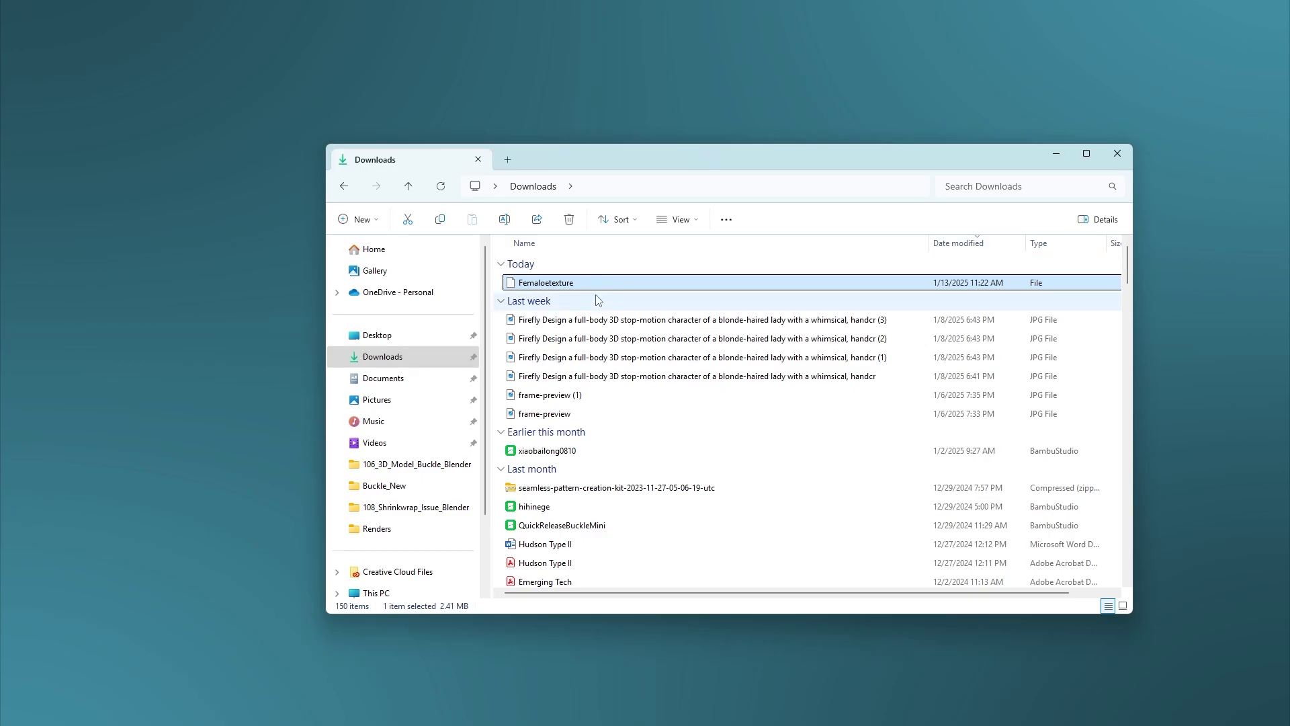
{"action": "left_click", "coordinate": [569, 286]}
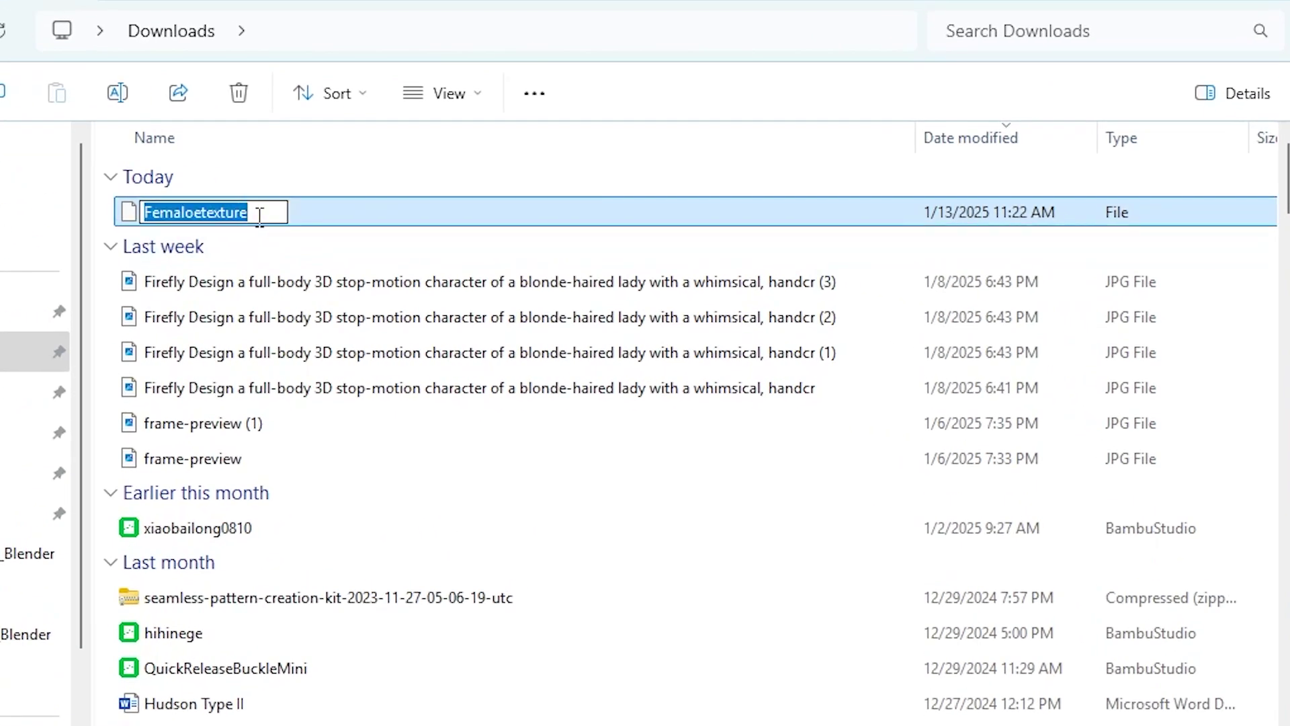
{"action": "left_click", "coordinate": [260, 215]}
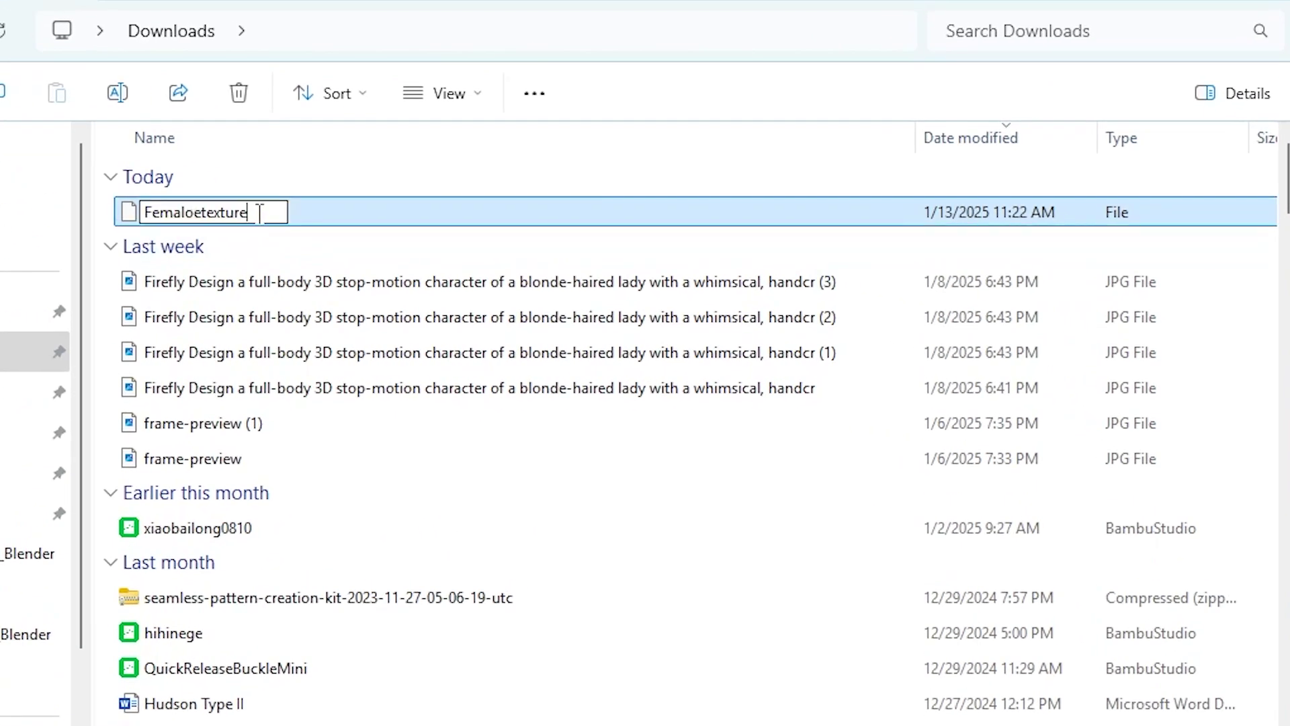
{"action": "type", "text": ".zip"}
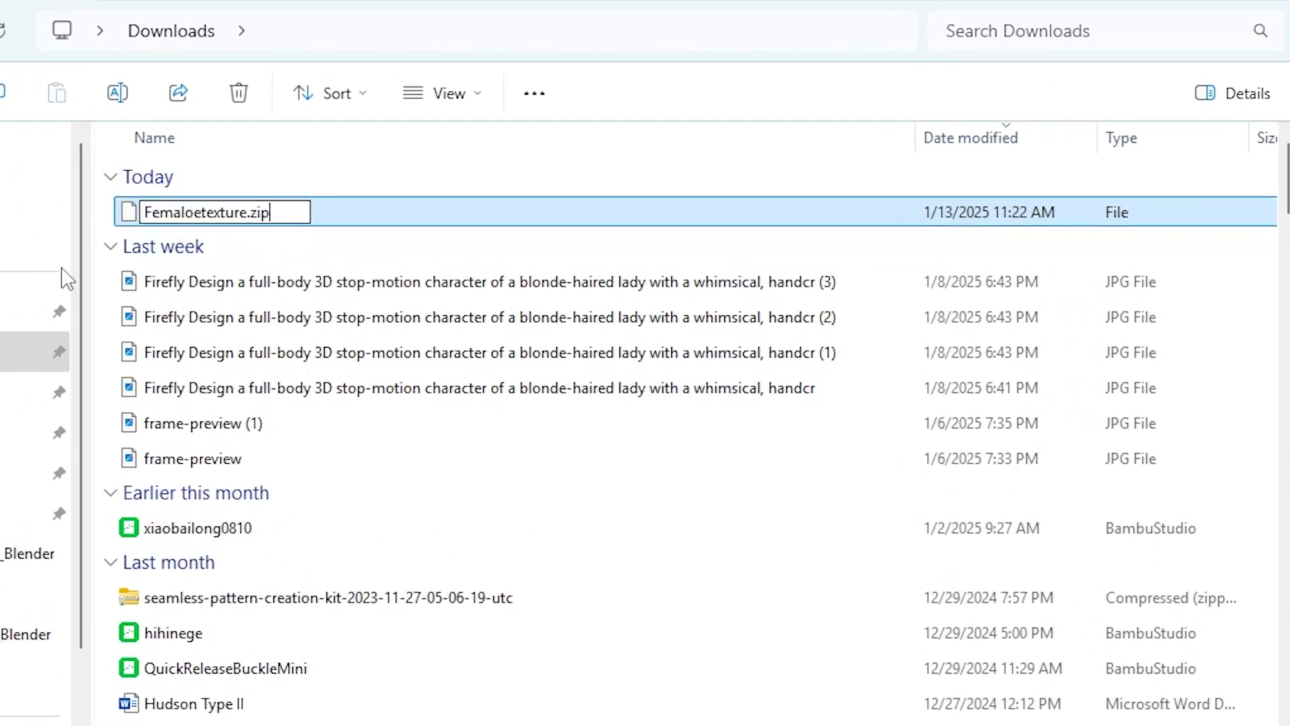
{"action": "key", "text": "Return"}
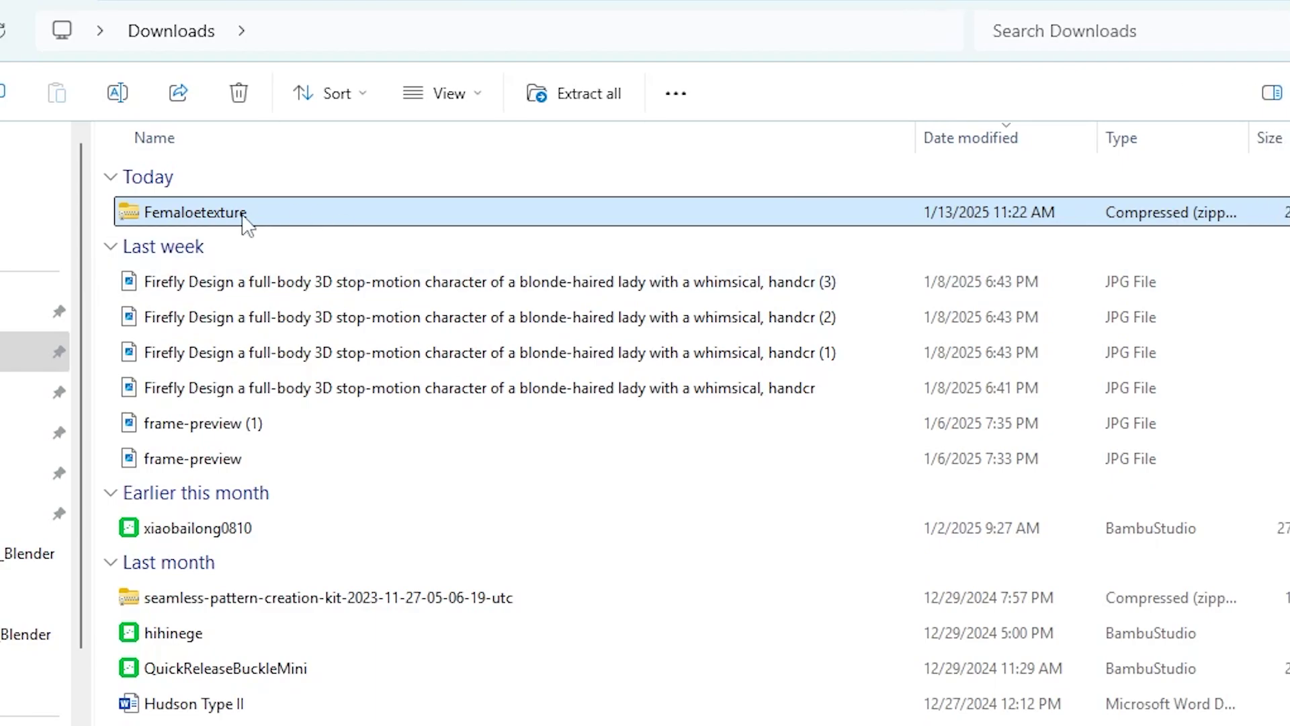
{"action": "mouse_move", "coordinate": [546, 283]}
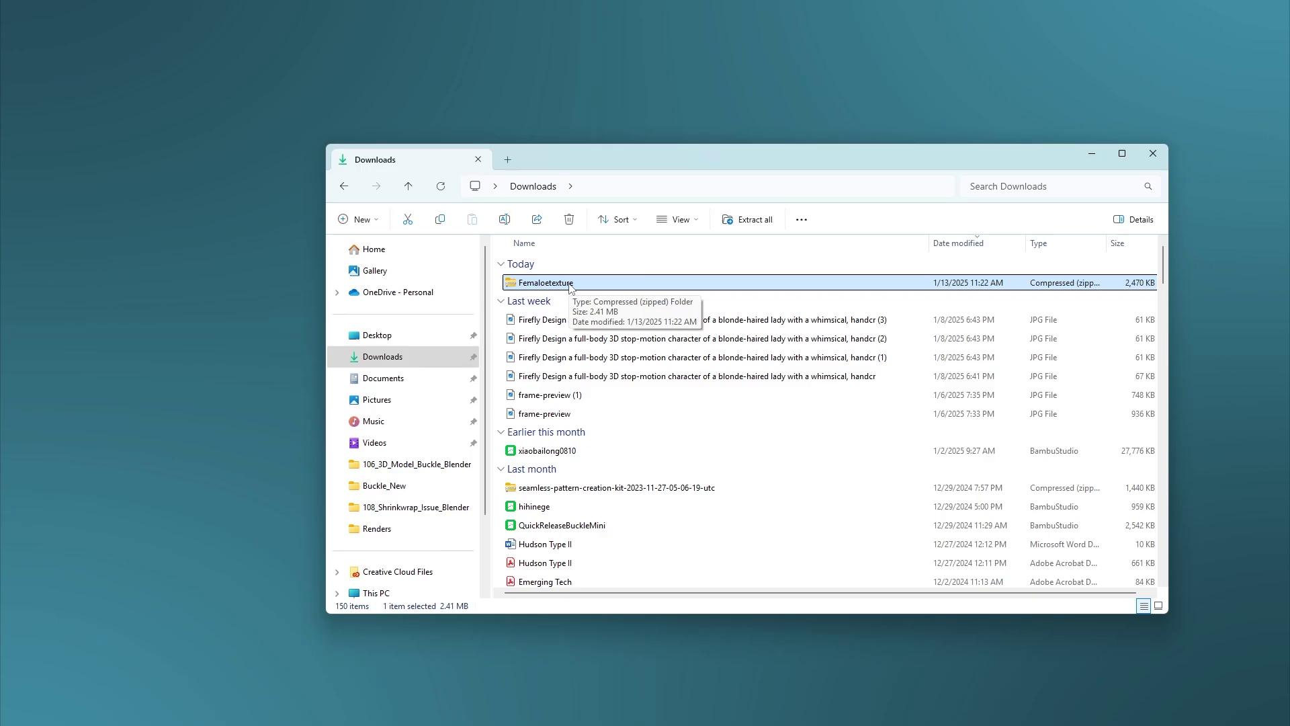
Extract Femaloetexture.zip into a new Femaloetexture folder in Downloads.
{"action": "right_click", "coordinate": [569, 287]}
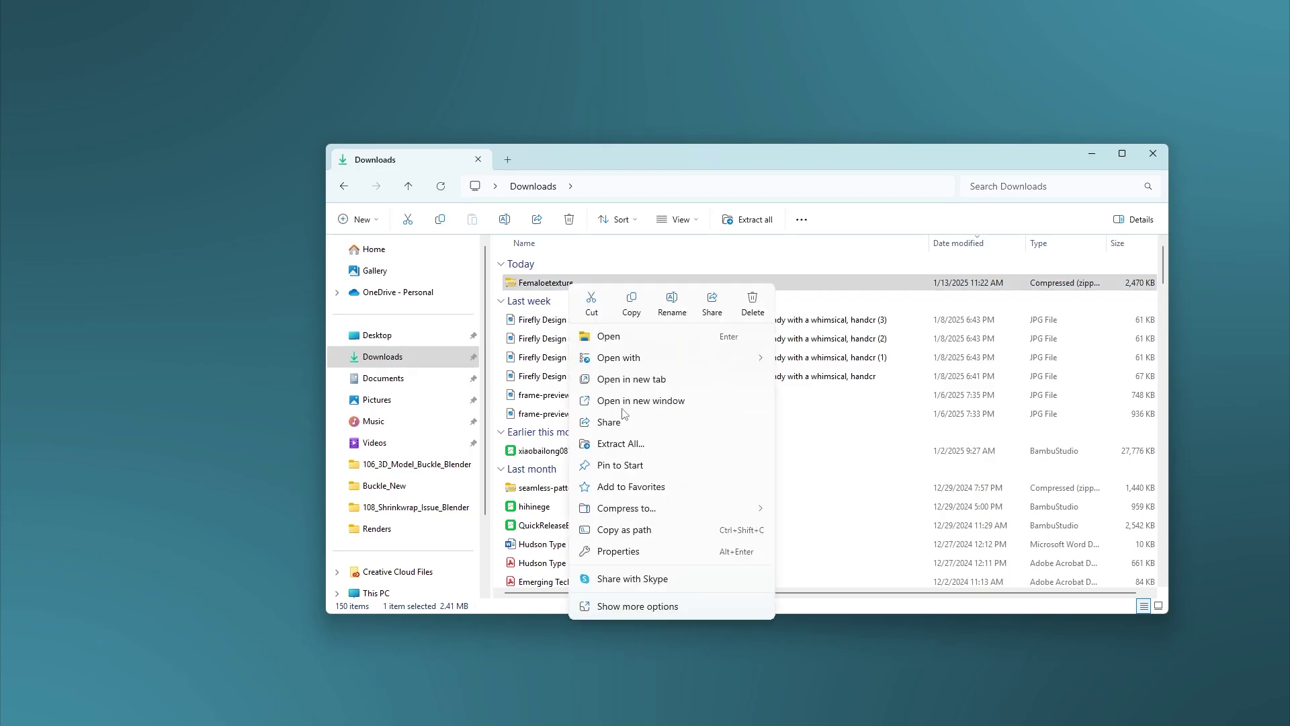
{"action": "left_click", "coordinate": [627, 445]}
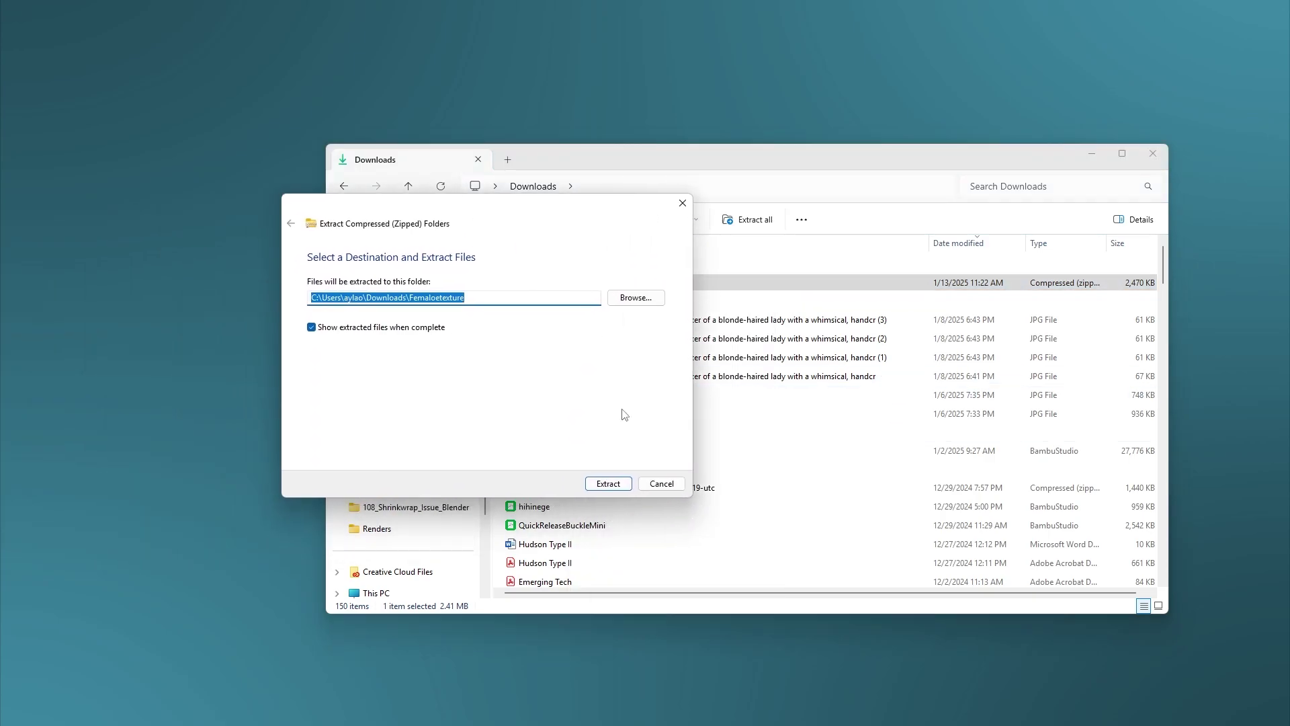
{"action": "left_click", "coordinate": [610, 484]}
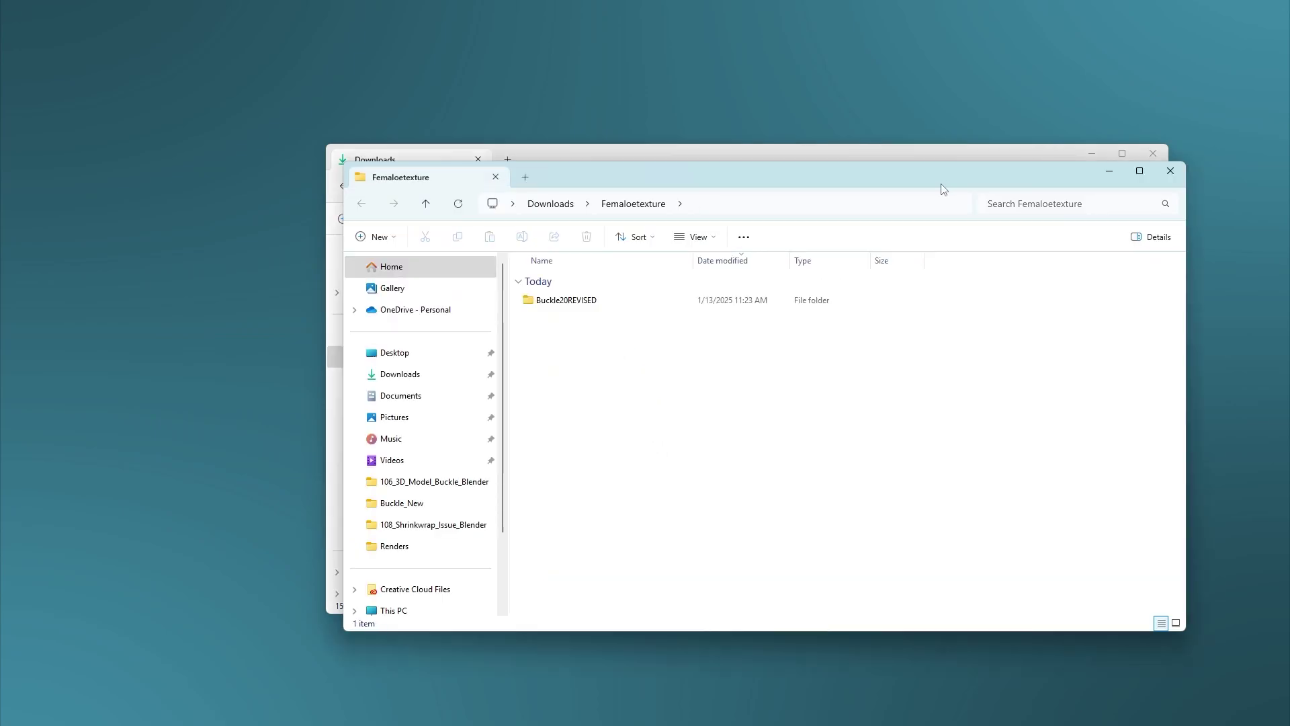
{"action": "left_click", "coordinate": [1177, 175]}
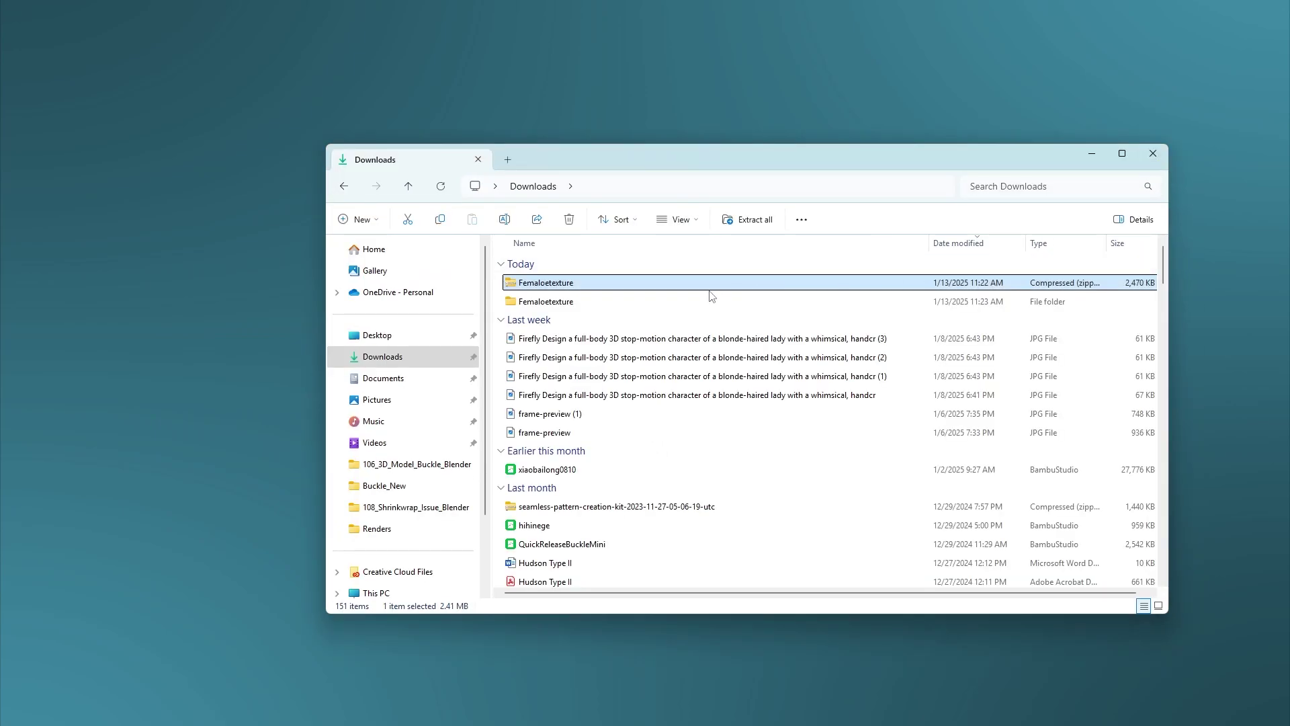
{"action": "double_click", "coordinate": [710, 300]}
{"action": "double_click", "coordinate": [562, 291]}
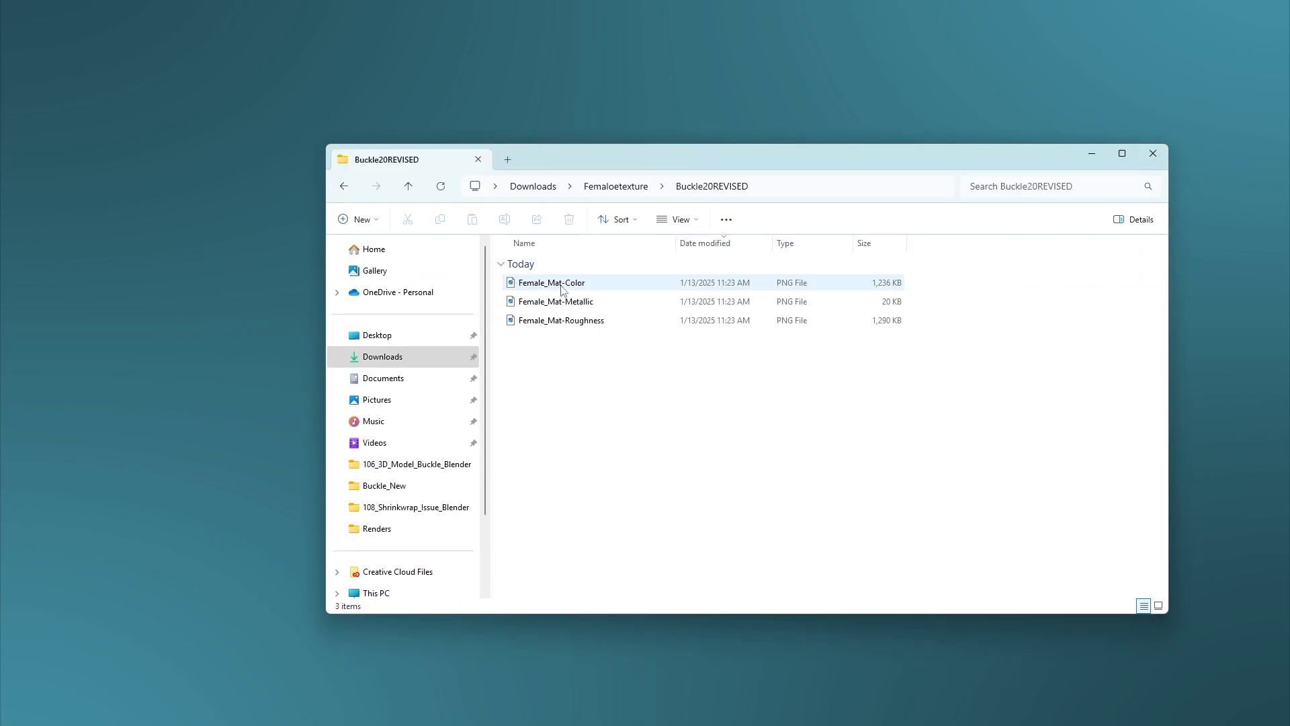
{"action": "double_click", "coordinate": [558, 289]}
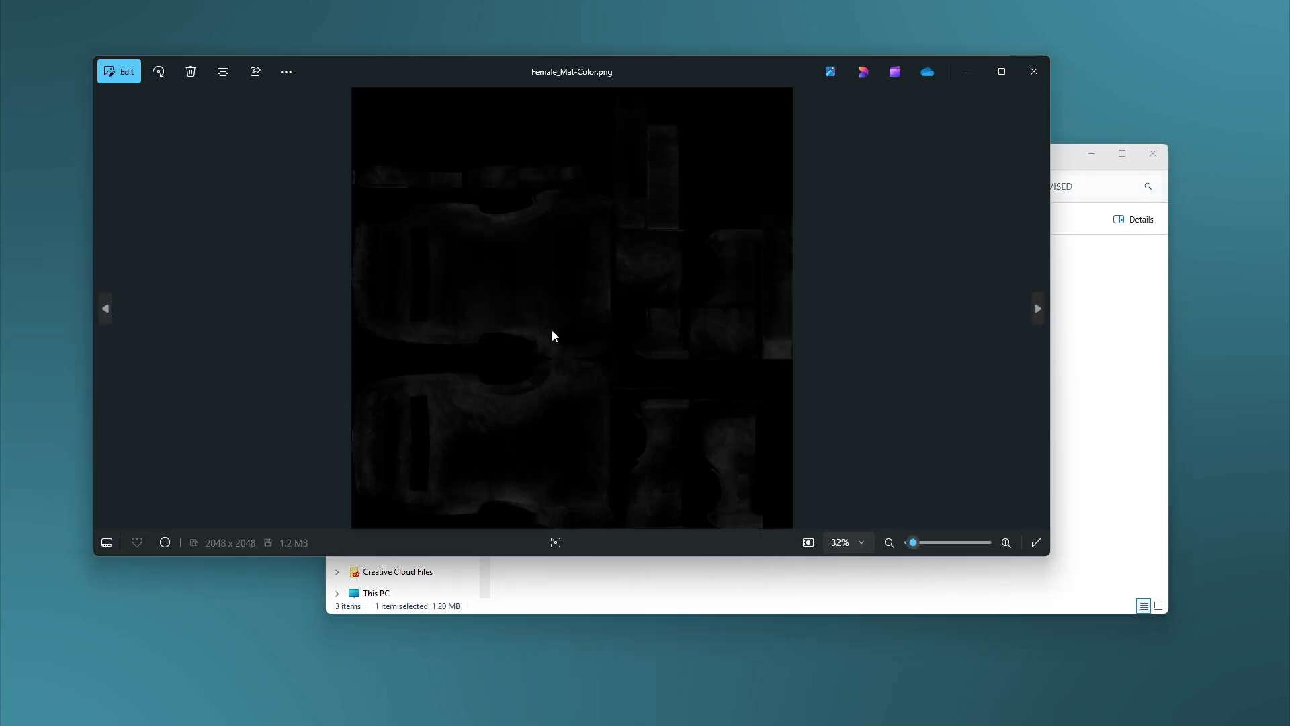
{"action": "left_click", "coordinate": [1026, 82]}
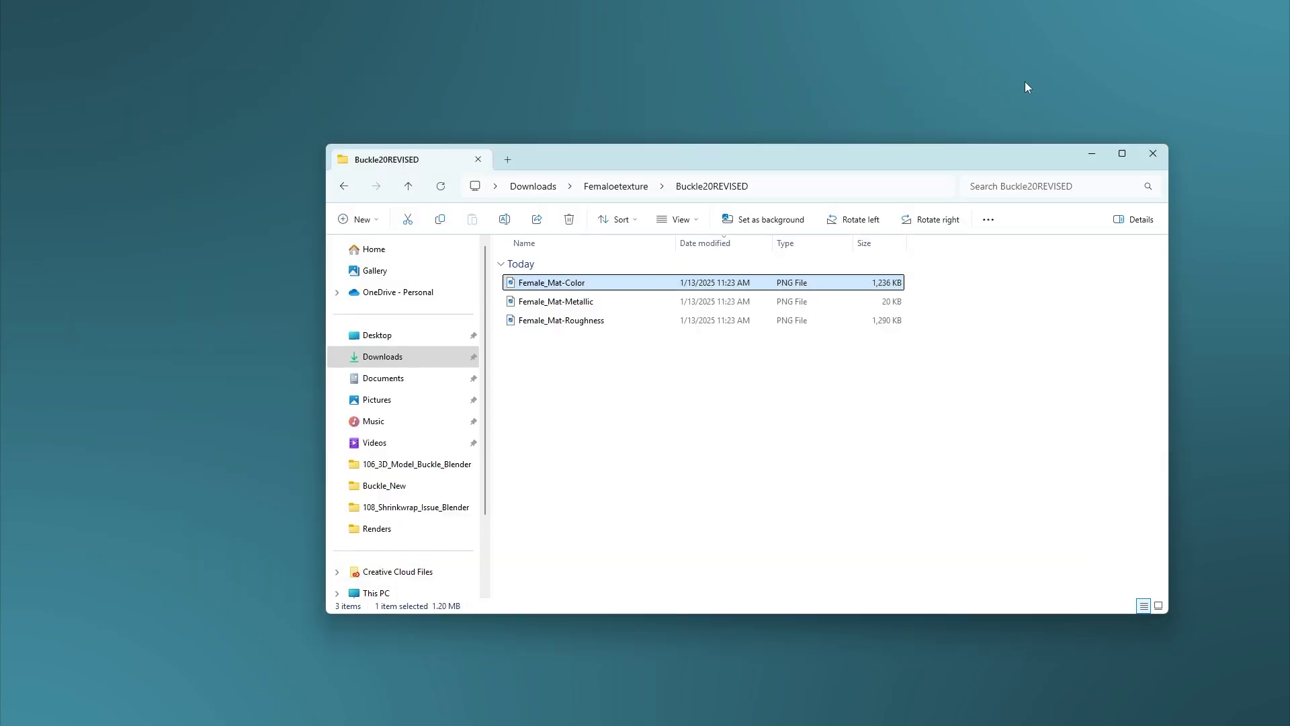
{"action": "left_click", "coordinate": [634, 190]}
{"action": "left_click", "coordinate": [551, 190]}
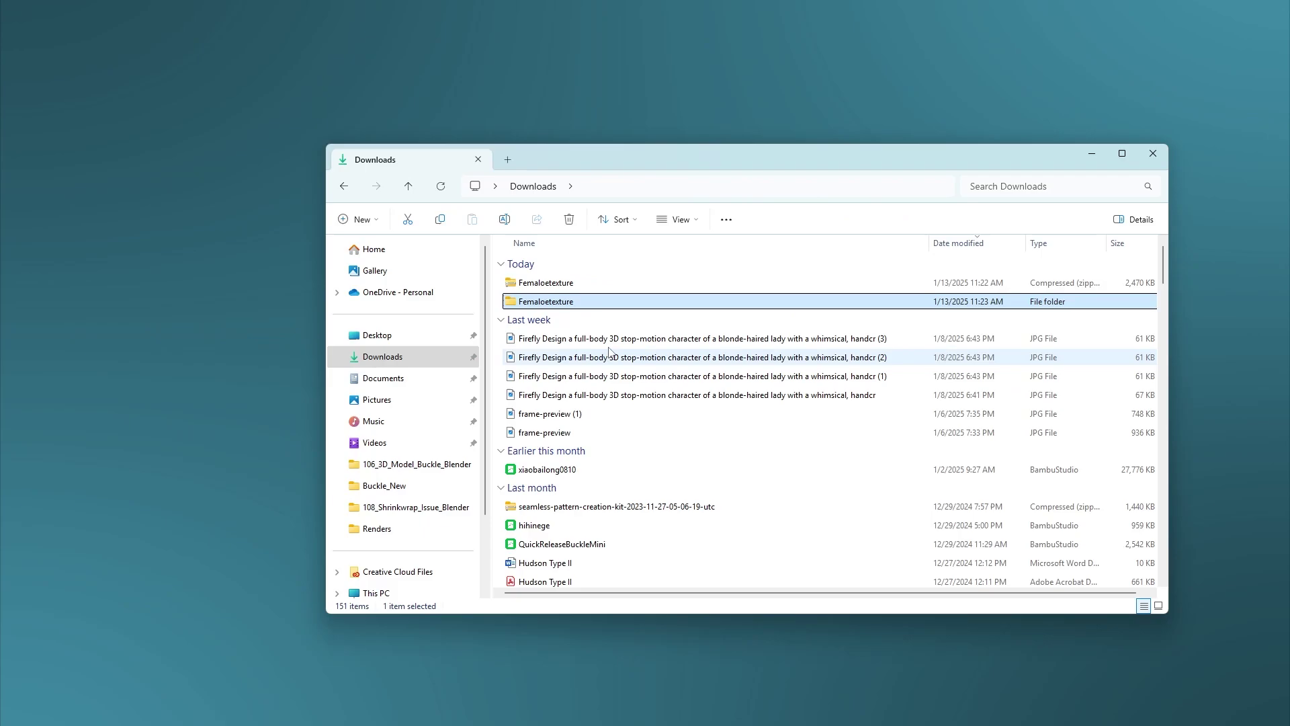